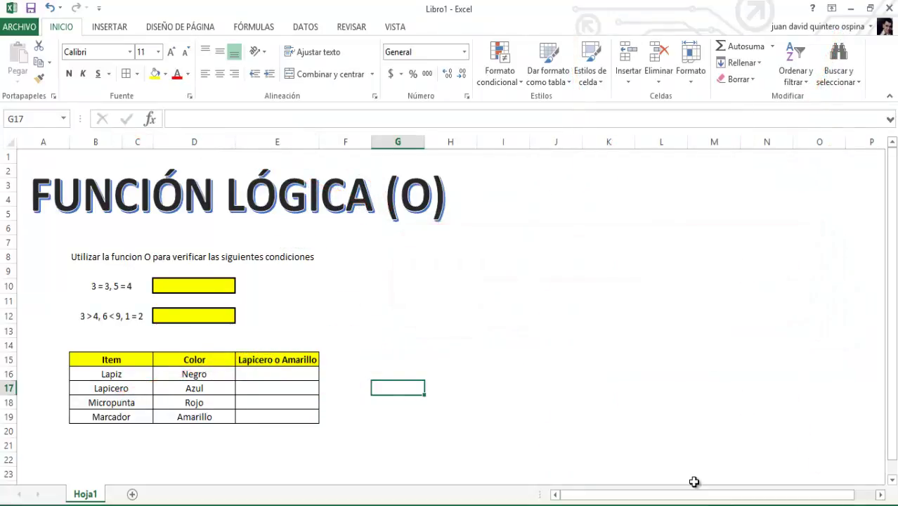
- Enter =O(3=3;5=4) in D10 so it returns VERDADERO
{"action": "key", "text": "Up"}
{"action": "key", "text": "Up"}
{"action": "key", "text": "Up"}
{"action": "key", "text": "Left"}
{"action": "key", "text": "Left"}
{"action": "key", "text": "Left"}
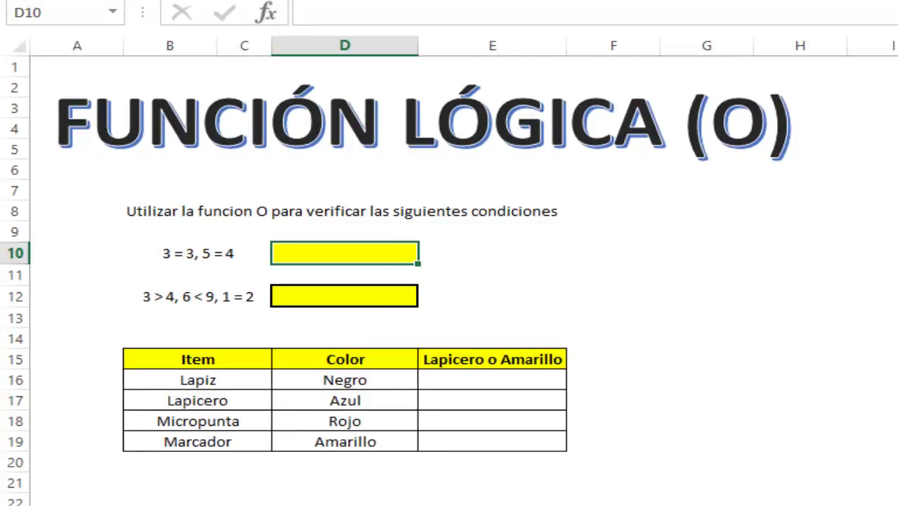
{"action": "type", "text": "="}
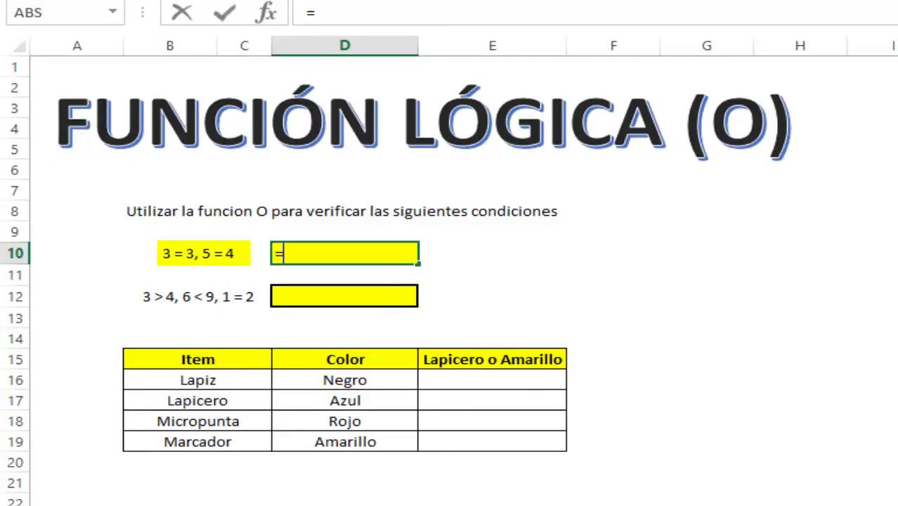
{"action": "type", "text": "o("}
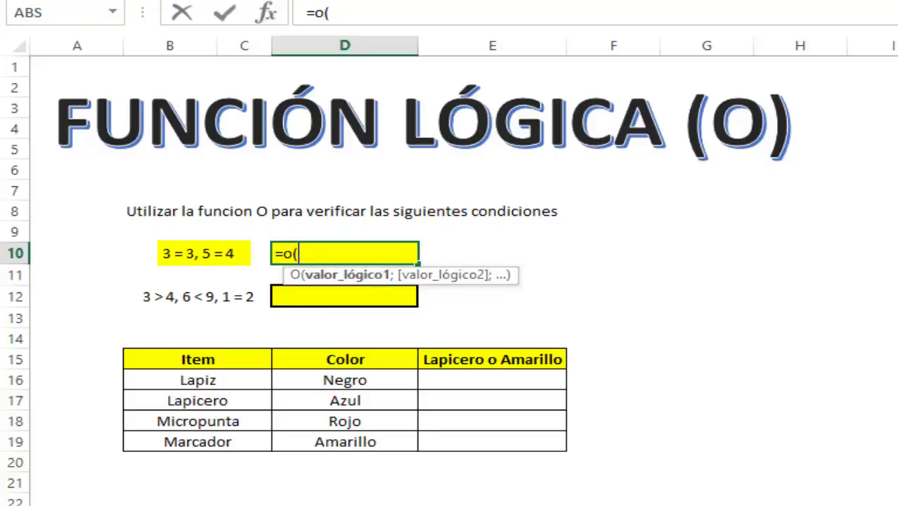
{"action": "type", "text": "3"}
{"action": "type", "text": "=3"}
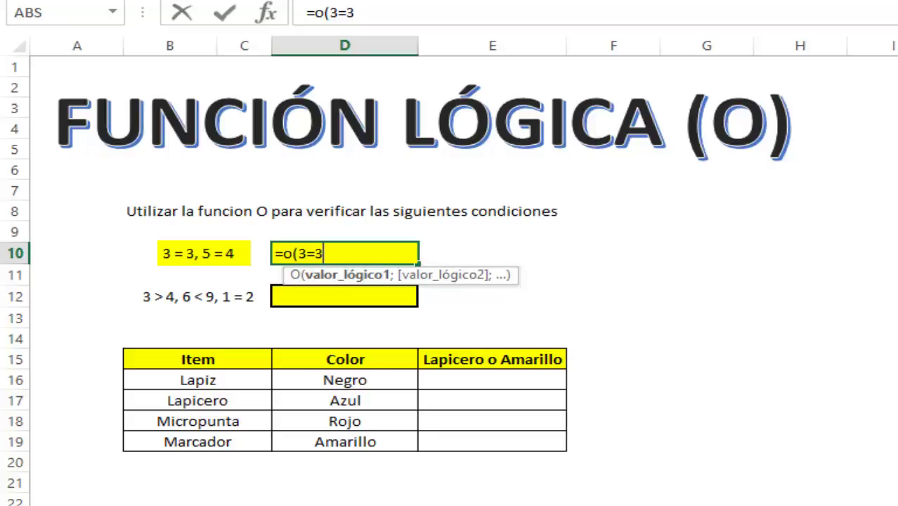
{"action": "type", "text": ","}
{"action": "key", "text": "BackSpace"}
{"action": "type", "text": ";"}
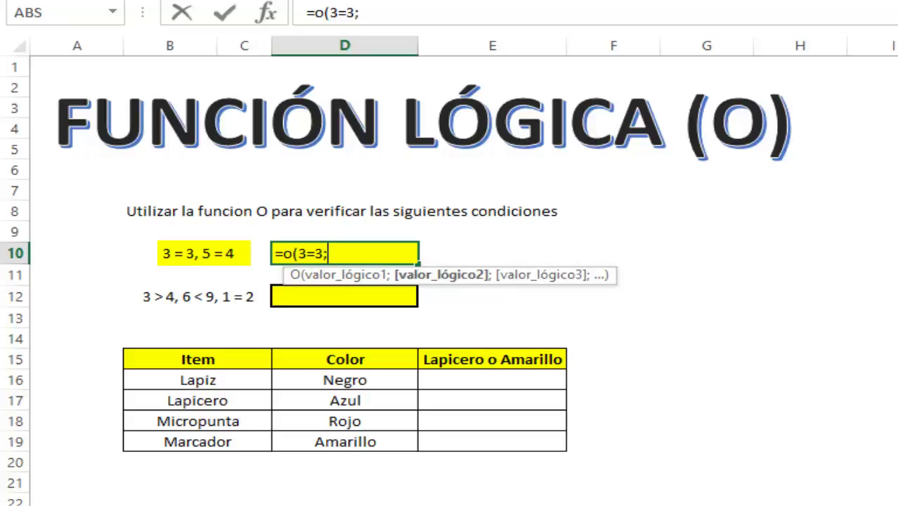
{"action": "type", "text": "5="}
{"action": "type", "text": "4)"}
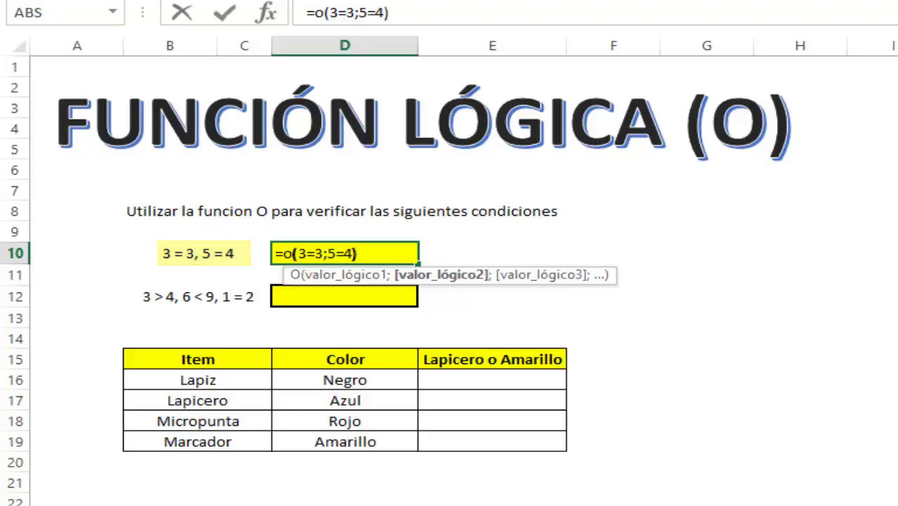
{"action": "key", "text": "Return"}
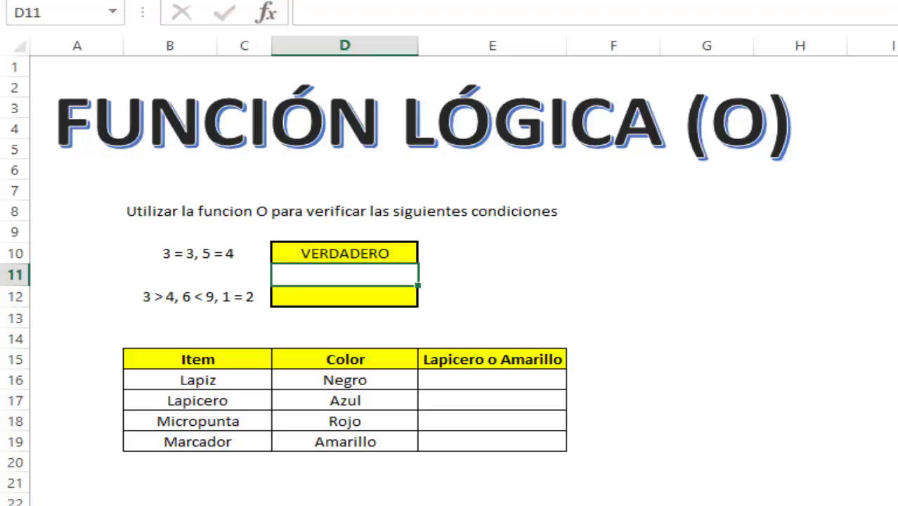
- Enter =O(3>4;6<9;1=2) in D12, returning VERDADERO
{"action": "left_click", "coordinate": [344, 296]}
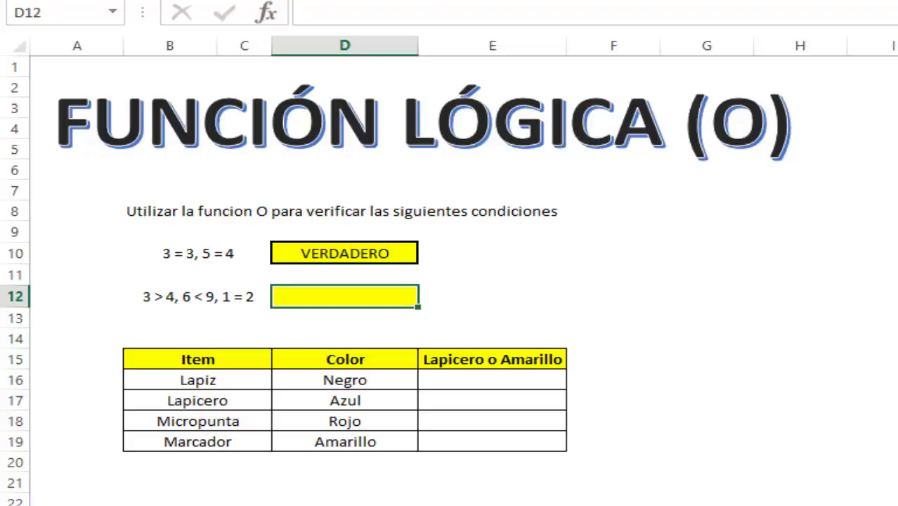
{"action": "type", "text": "="}
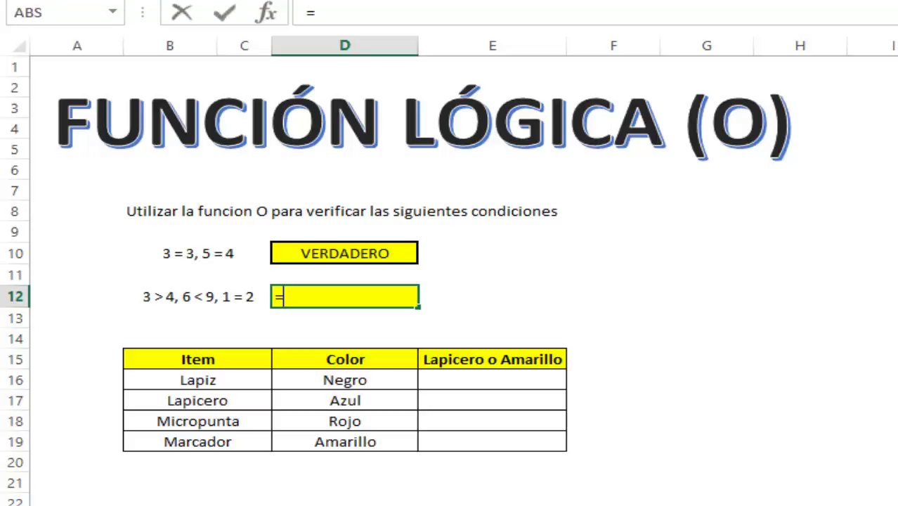
{"action": "type", "text": "O("}
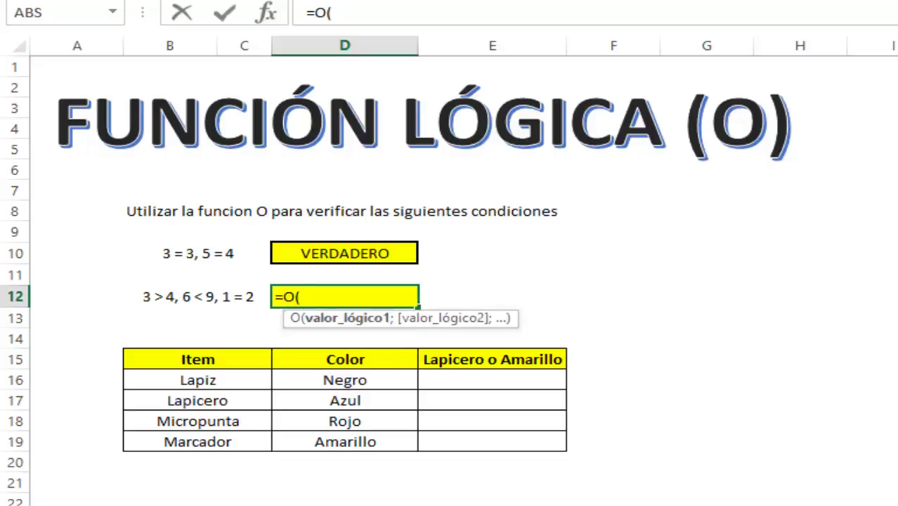
{"action": "type", "text": "3>"}
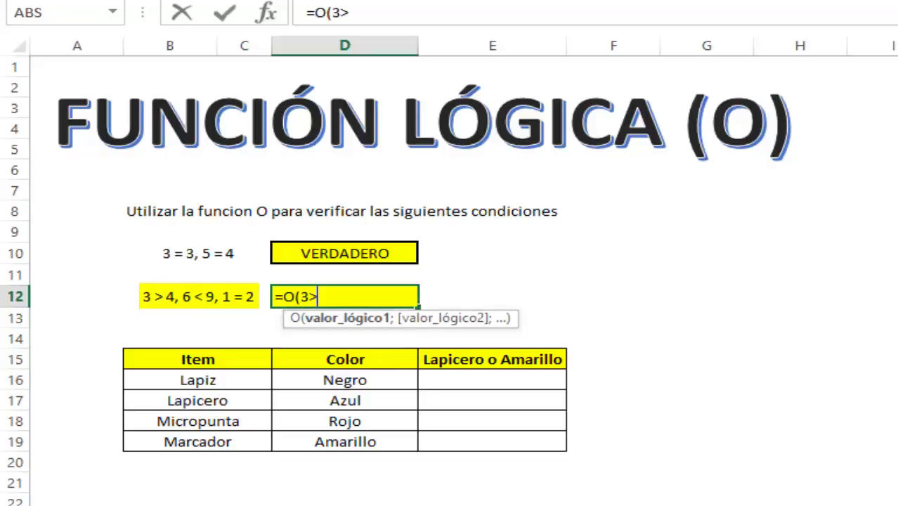
{"action": "type", "text": "4"}
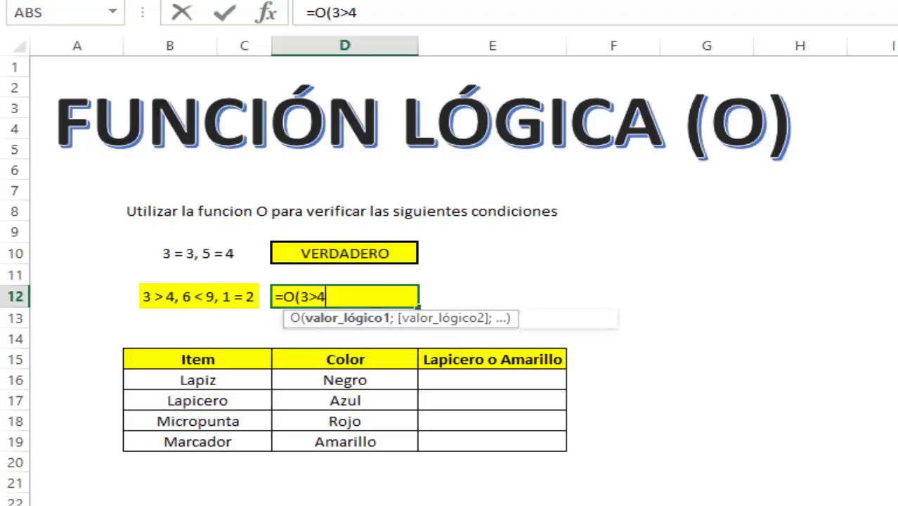
{"action": "type", "text": ";"}
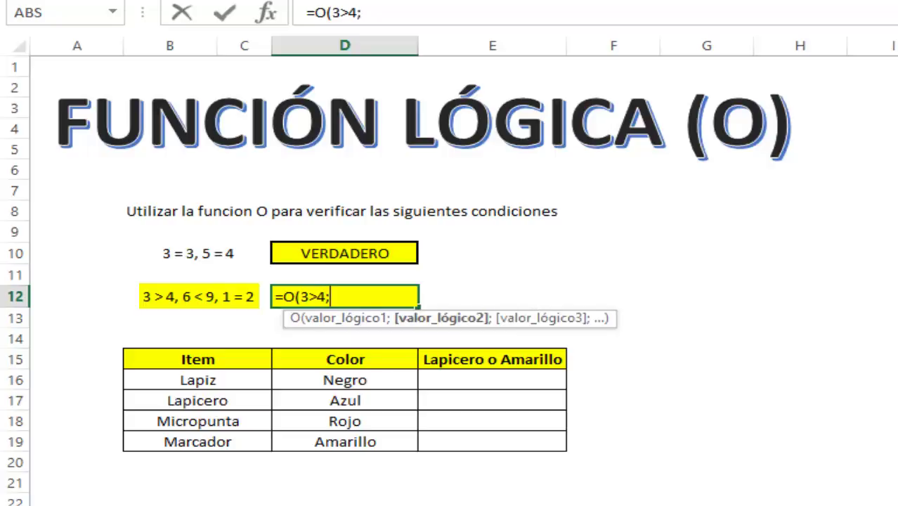
{"action": "type", "text": "6<"}
{"action": "type", "text": "9;"}
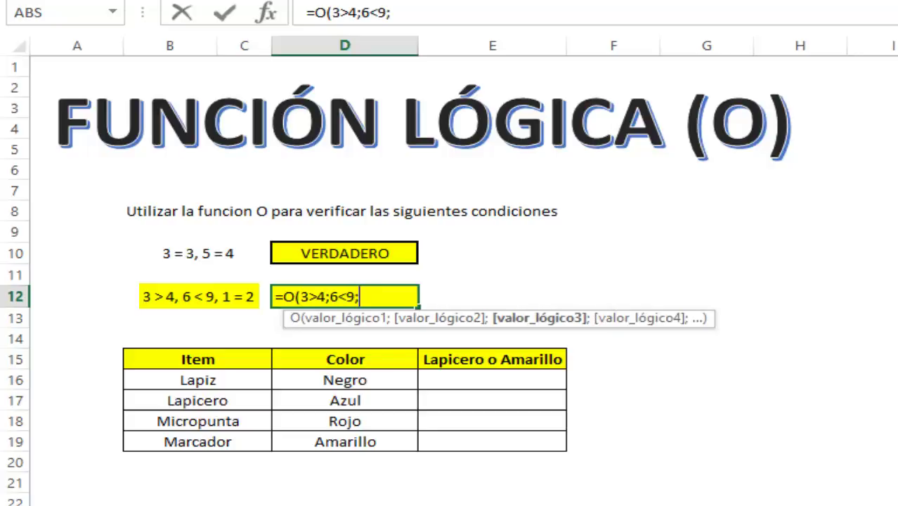
{"action": "type", "text": "1"}
{"action": "type", "text": "=2"}
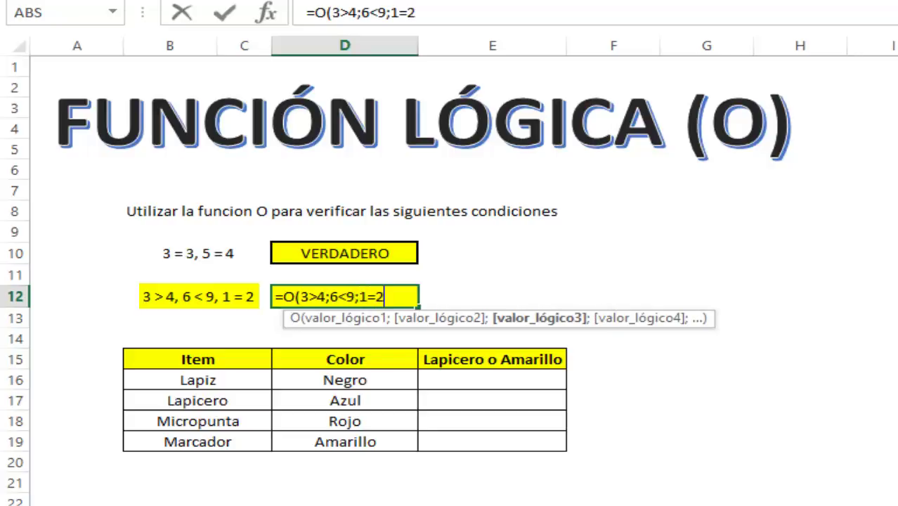
{"action": "type", "text": ")"}
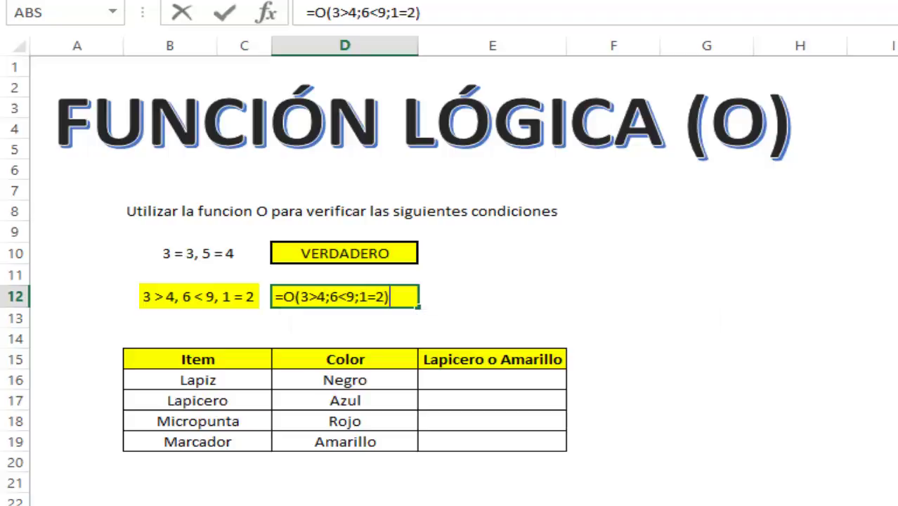
{"action": "key", "text": "Return"}
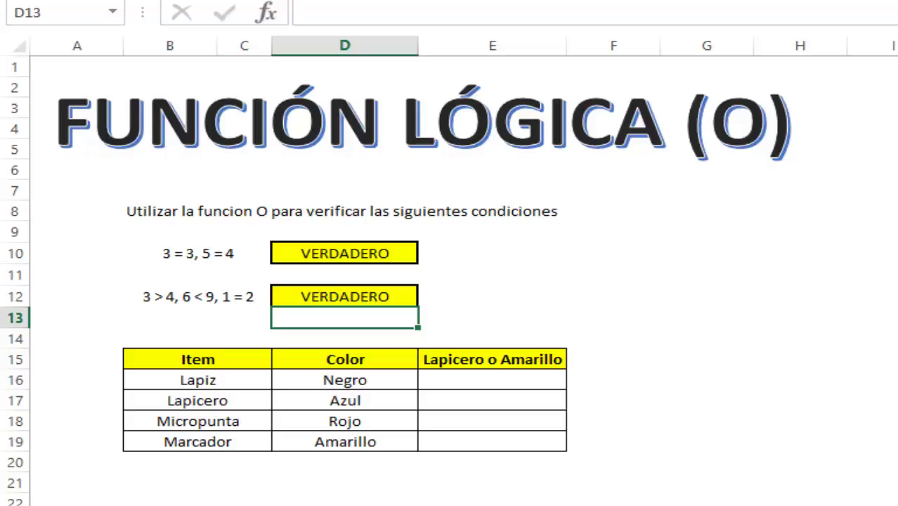
- Change D12's condition 6<9 to 6>9 so the formula returns FALSO
{"action": "left_click", "coordinate": [344, 297]}
{"action": "left_click", "coordinate": [373, 12]}
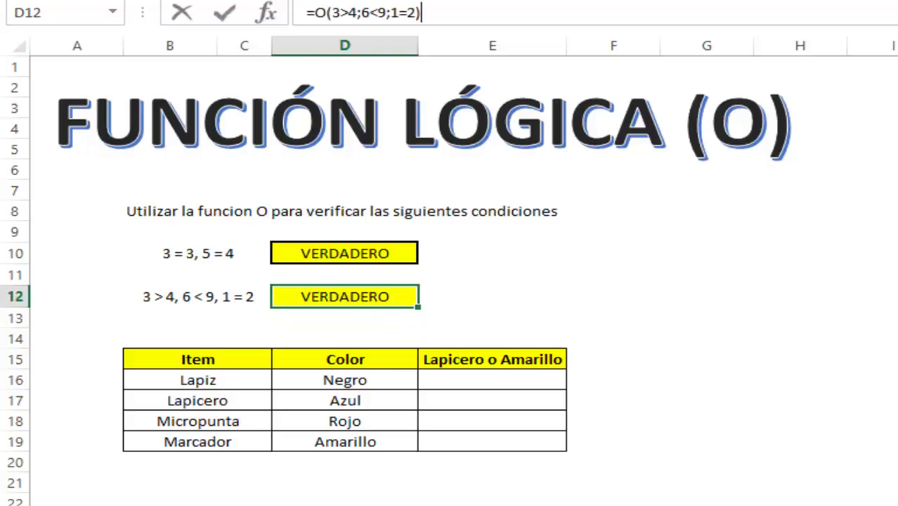
{"action": "key", "text": "BackSpace"}
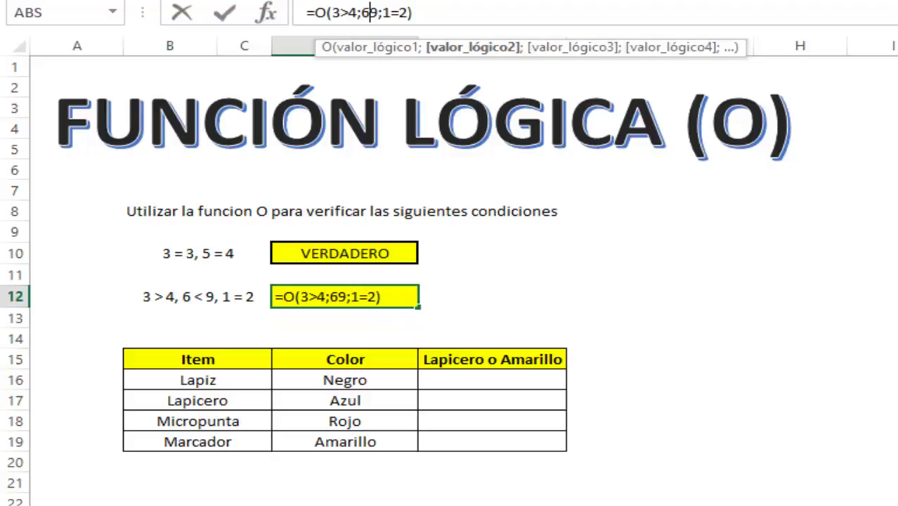
{"action": "type", "text": ">"}
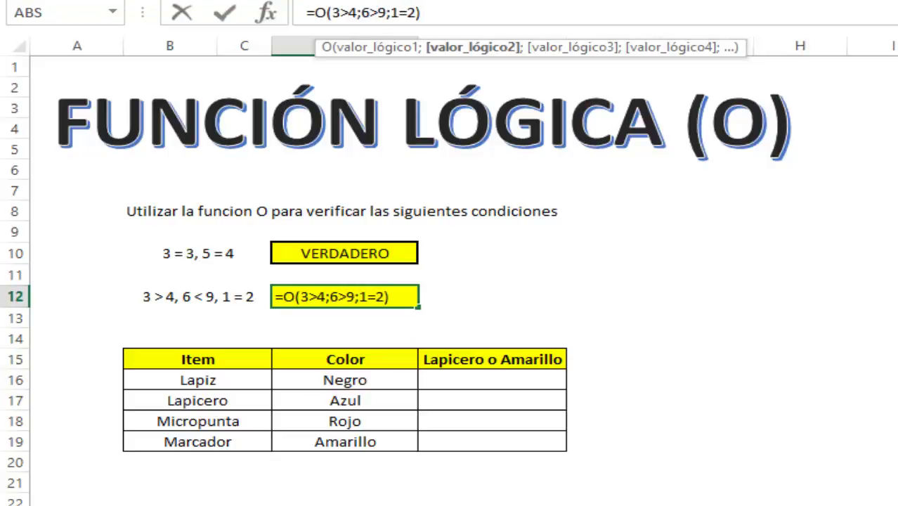
{"action": "key", "text": "Return"}
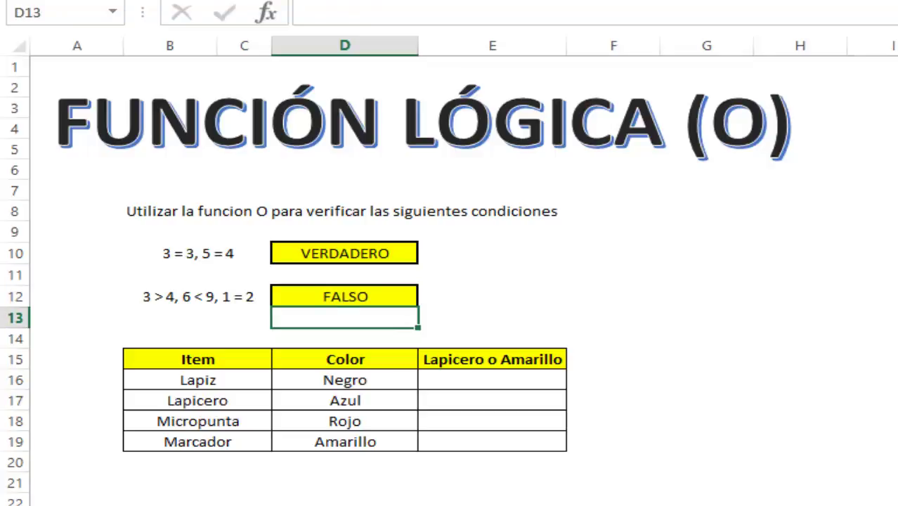
{"action": "left_click", "coordinate": [492, 379]}
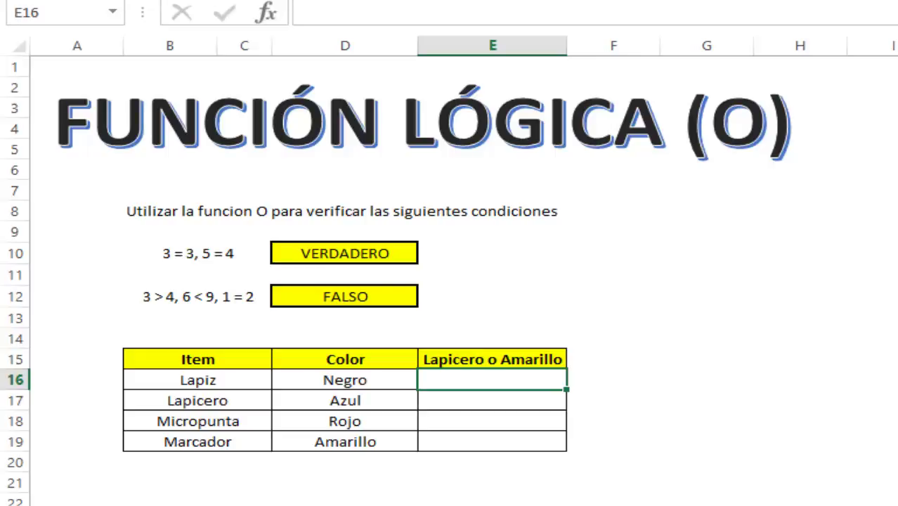
- Enter =O(B16="lapicero";D16="Amarillo") in E16, returning FALSO for Lapiz
{"action": "type", "text": "="}
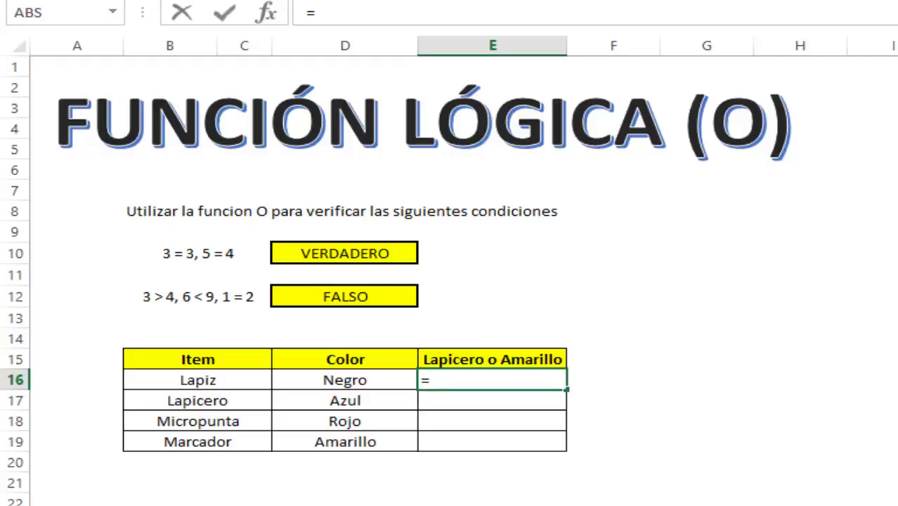
{"action": "type", "text": "O("}
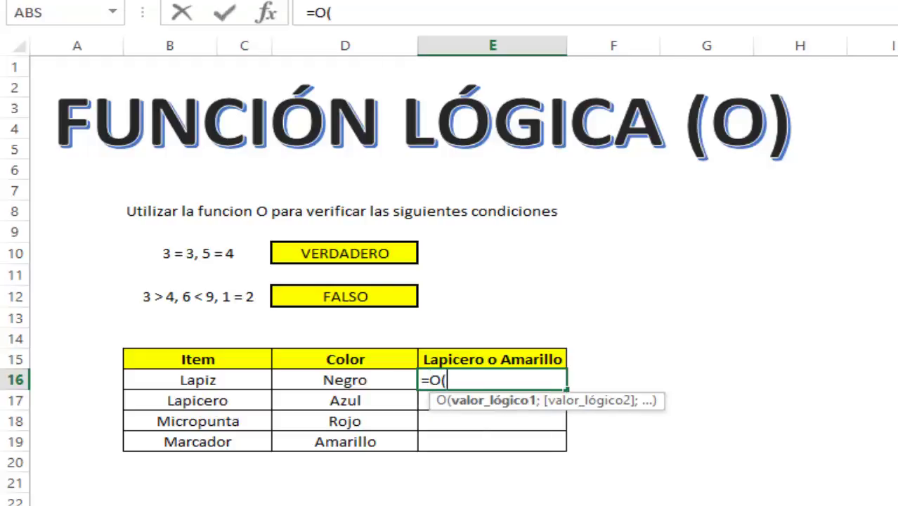
{"action": "left_click", "coordinate": [198, 379]}
{"action": "type", "text": "="}
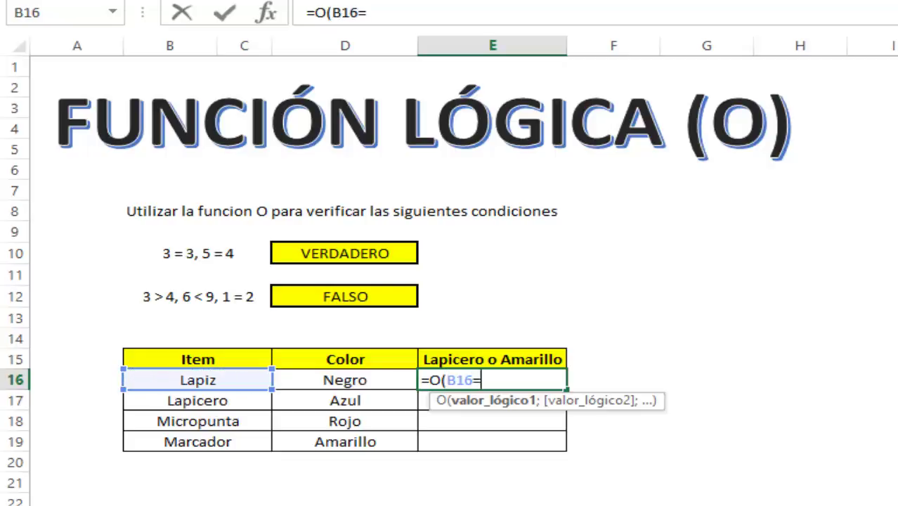
{"action": "type", "text": "\"lap"}
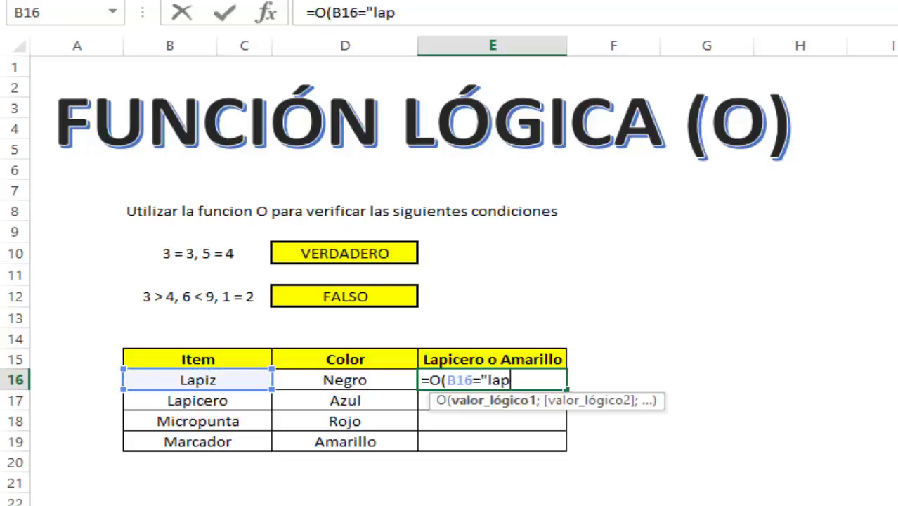
{"action": "type", "text": "icero\""}
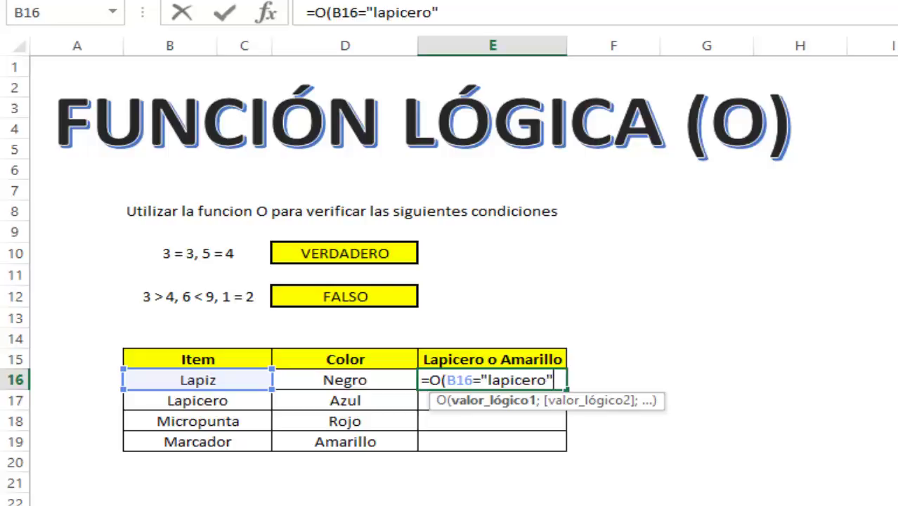
{"action": "type", "text": ";"}
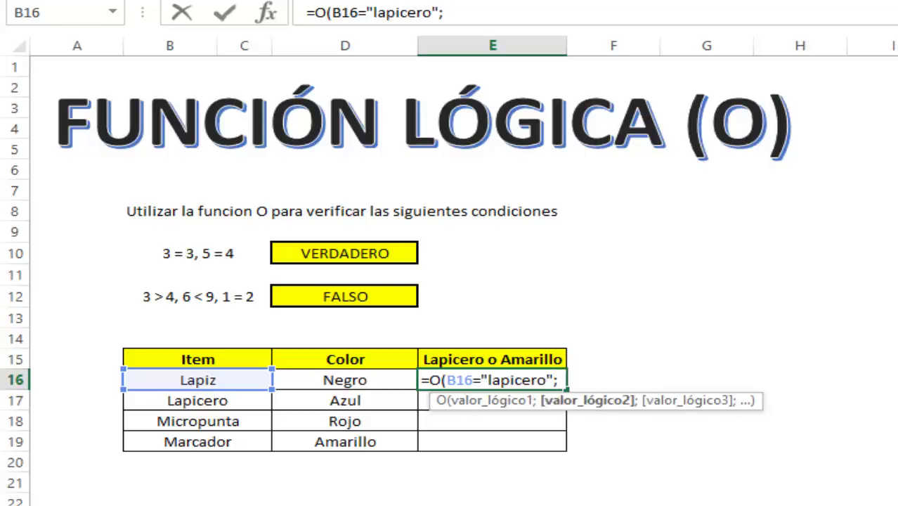
{"action": "left_click", "coordinate": [345, 380]}
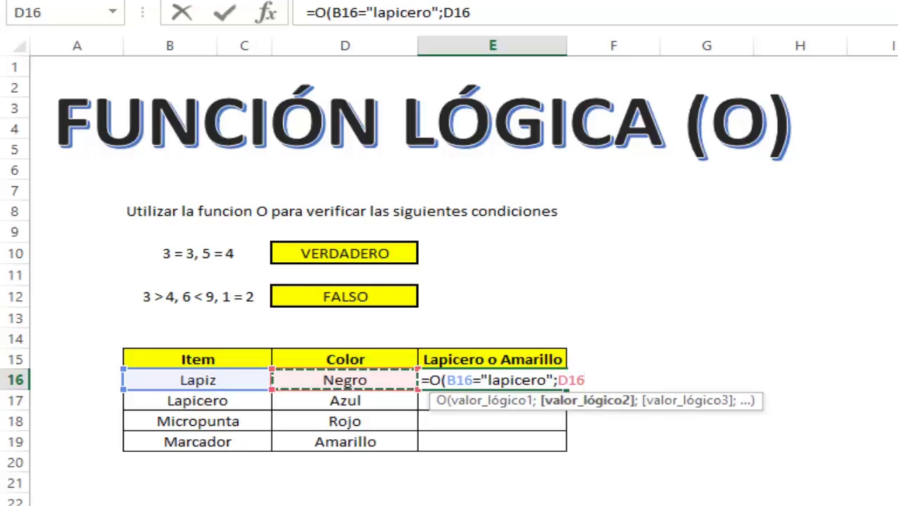
{"action": "type", "text": "="}
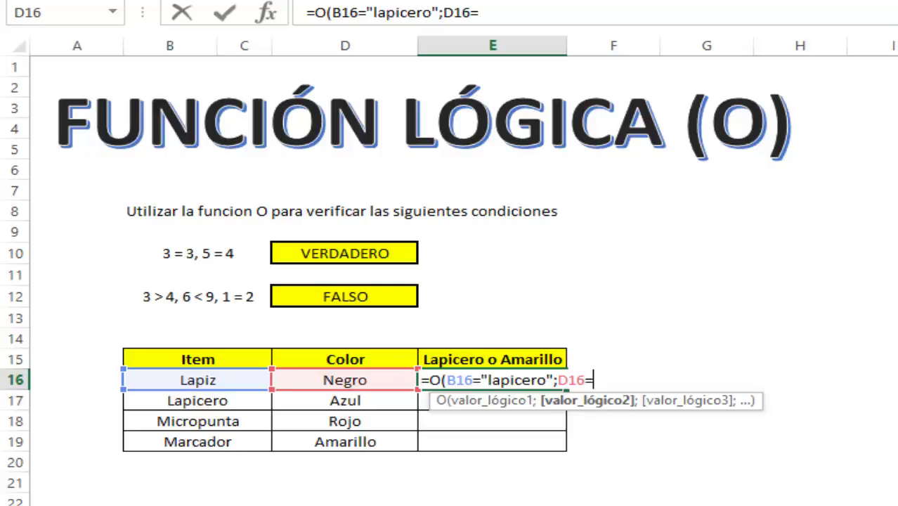
{"action": "type", "text": "\"Ama"}
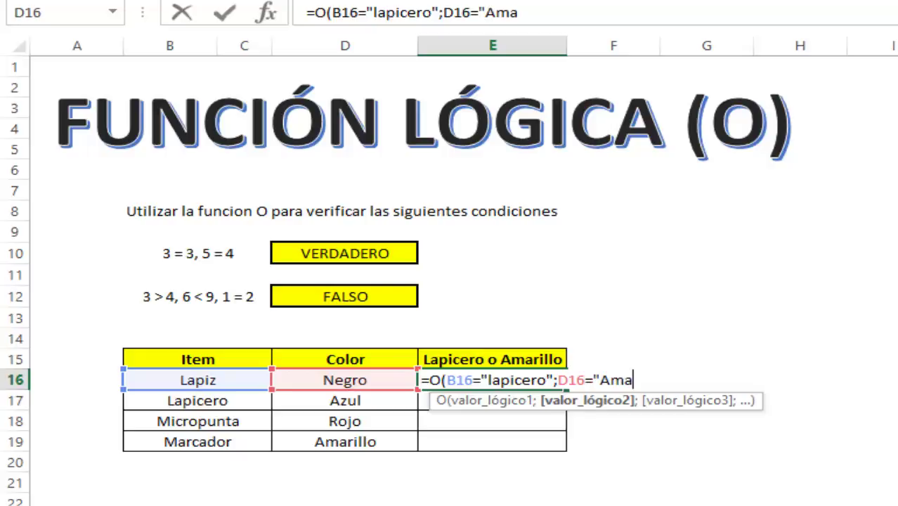
{"action": "type", "text": "rillo\""}
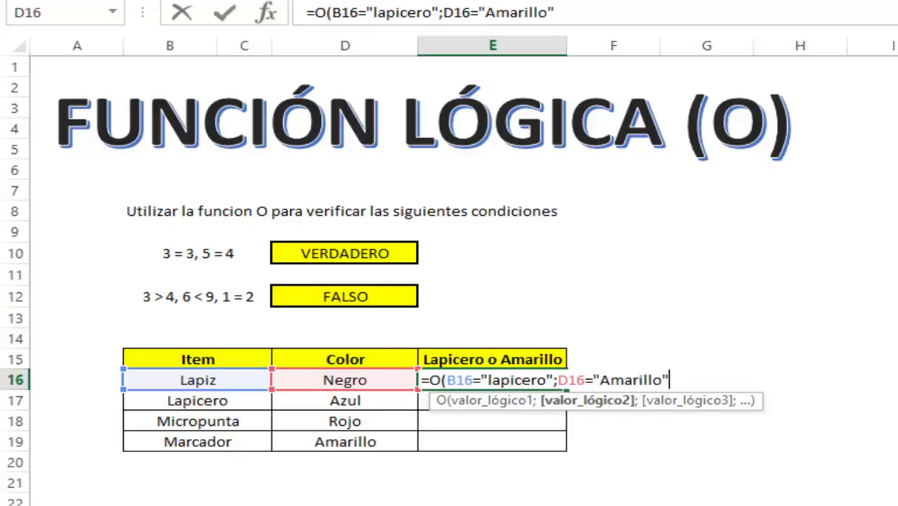
{"action": "type", "text": ")"}
{"action": "key", "text": "Return"}
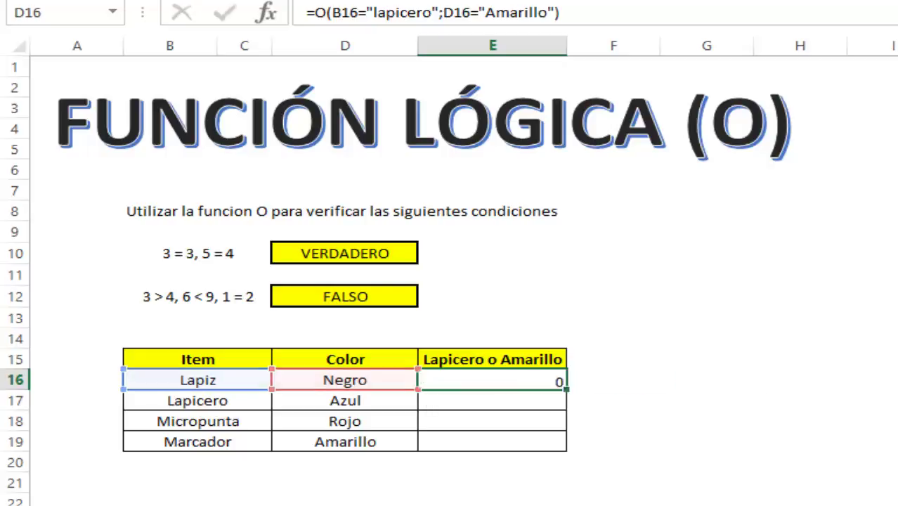
{"action": "left_click", "coordinate": [492, 379]}
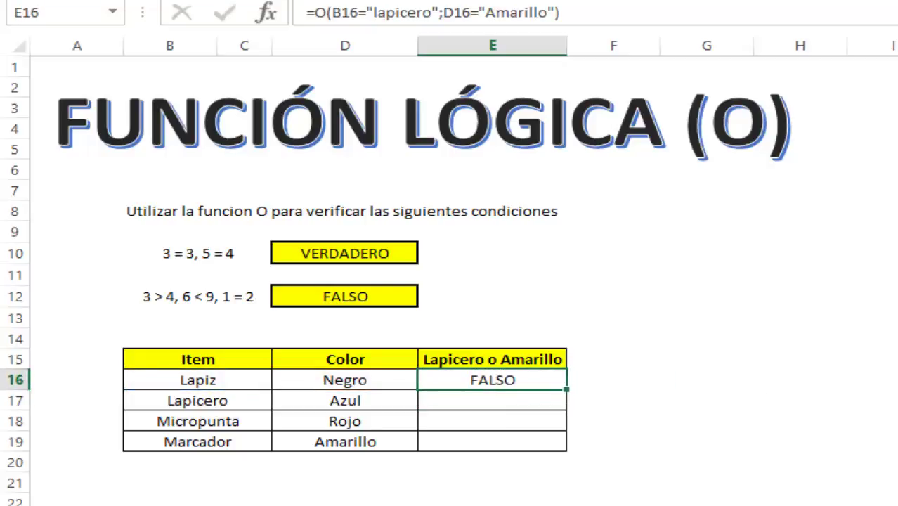
- Fill E16's formula down to E19 and highlight the matching Lapicero and Marcador rows
{"action": "left_click_drag", "start_coordinate": [566, 388], "coordinate": [566, 451]}
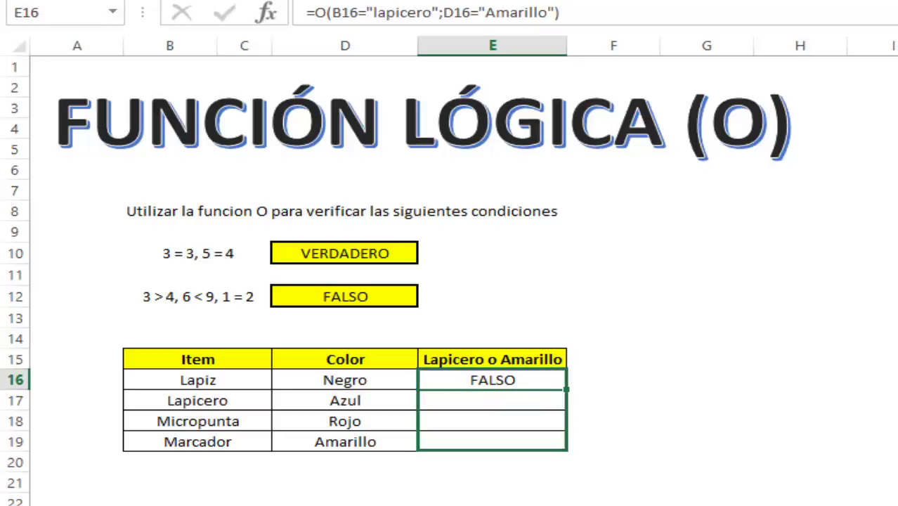
{"action": "left_click", "coordinate": [492, 482]}
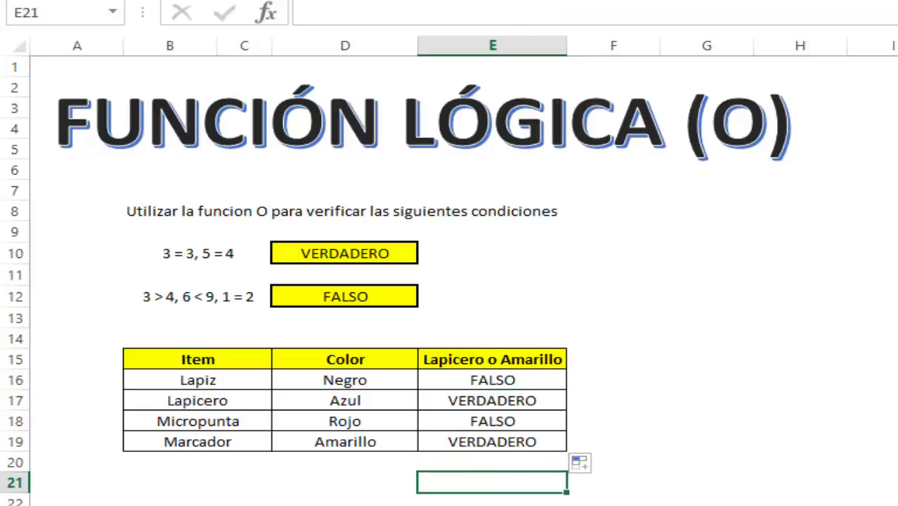
{"action": "left_click_drag", "start_coordinate": [197, 399], "coordinate": [345, 400]}
{"action": "left_click_drag", "start_coordinate": [197, 442], "coordinate": [345, 441]}
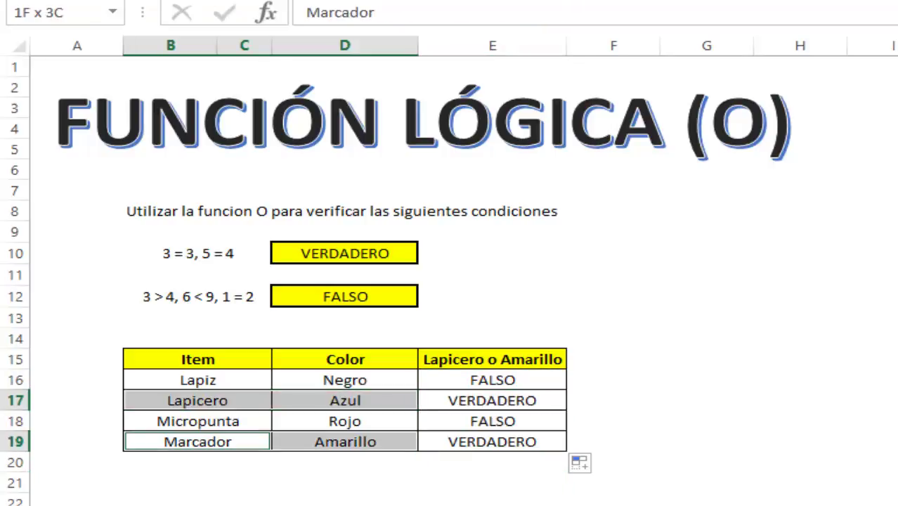
{"action": "left_click", "coordinate": [344, 482]}
{"action": "left_click", "coordinate": [197, 400]}
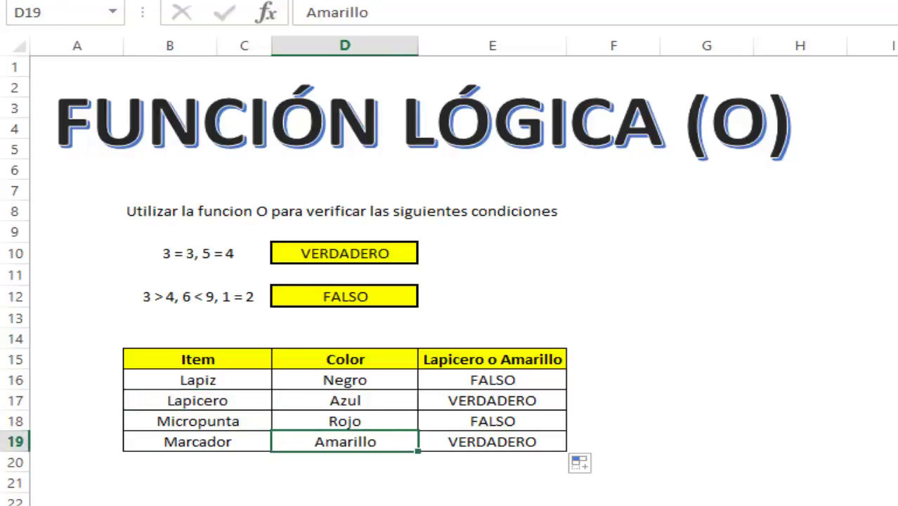
{"action": "left_click", "coordinate": [344, 482]}
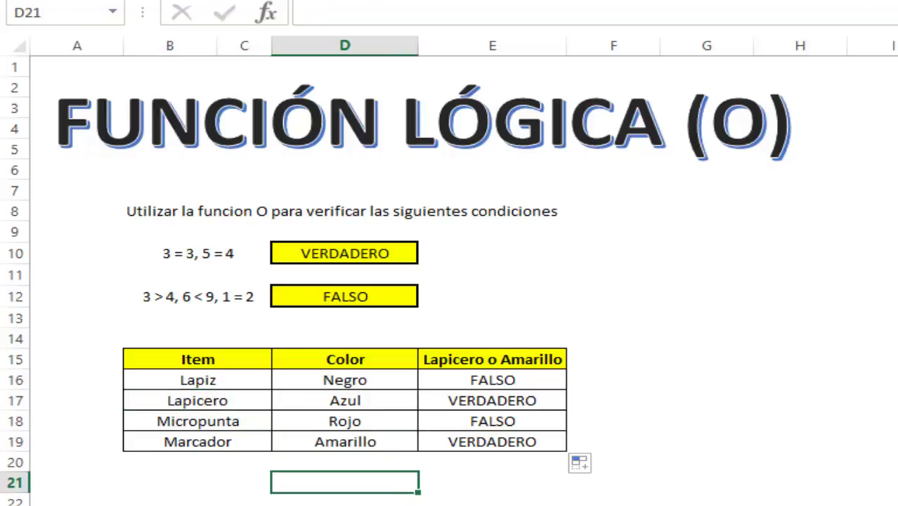